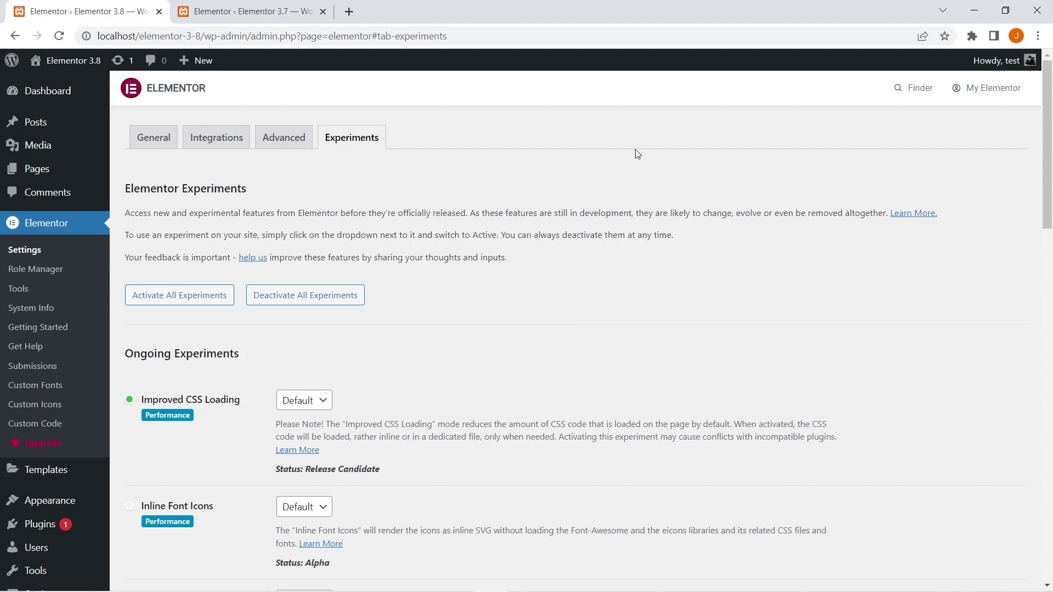
Step: Switch to the Elementor 3.7 site's admin and open its front page in a new browser tab
click(273, 4)
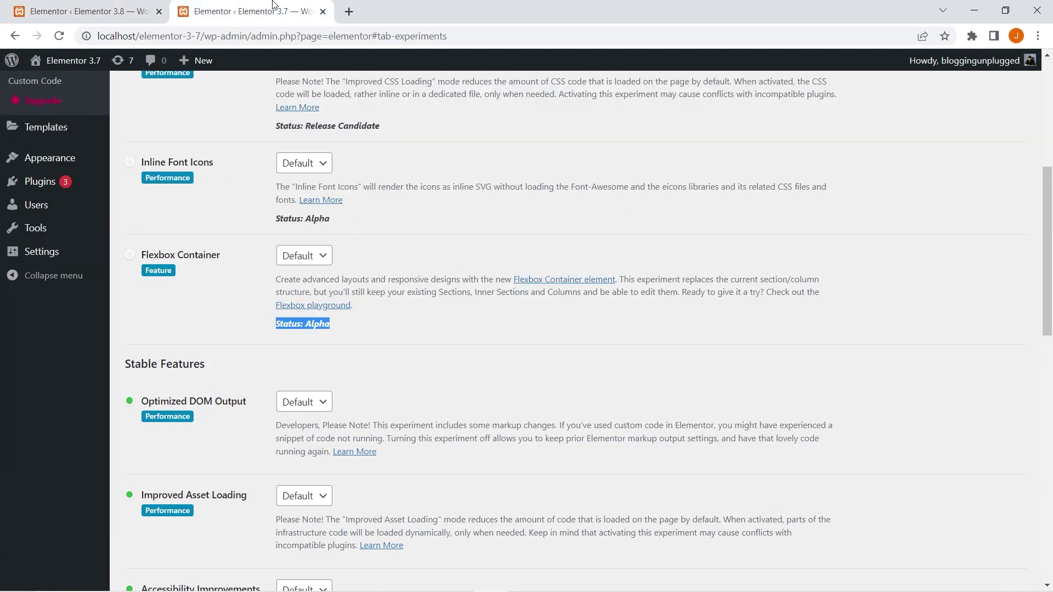
scroll(187, 218, up, 5)
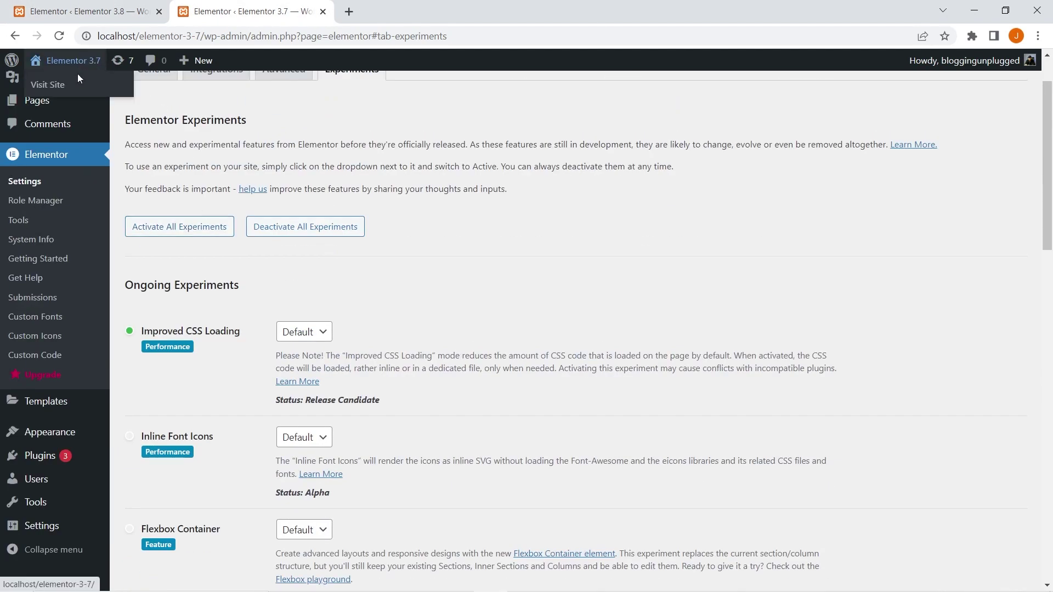
right_click(71, 86)
click(98, 95)
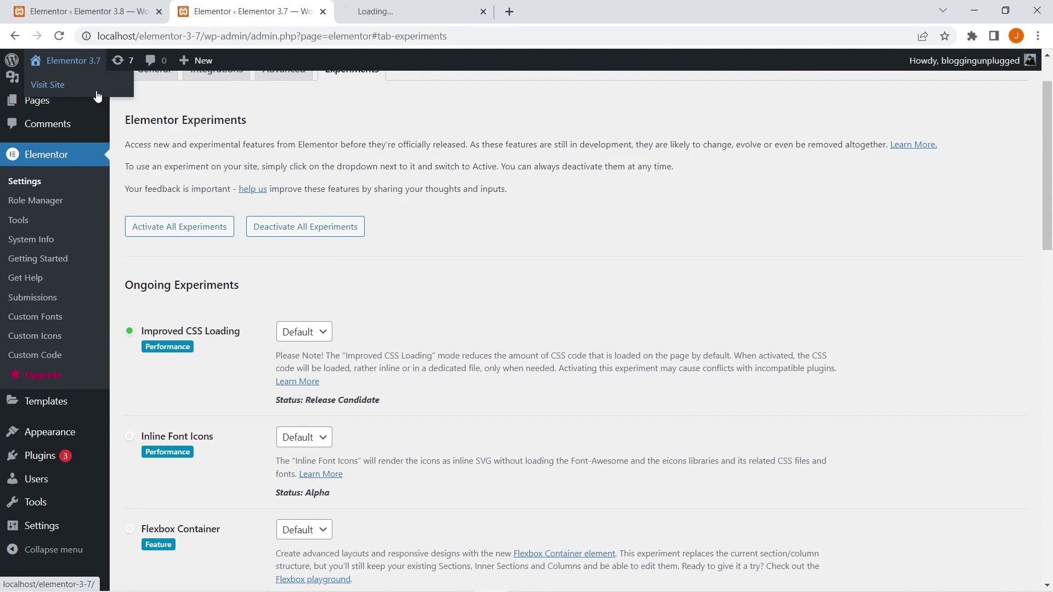
click(454, 7)
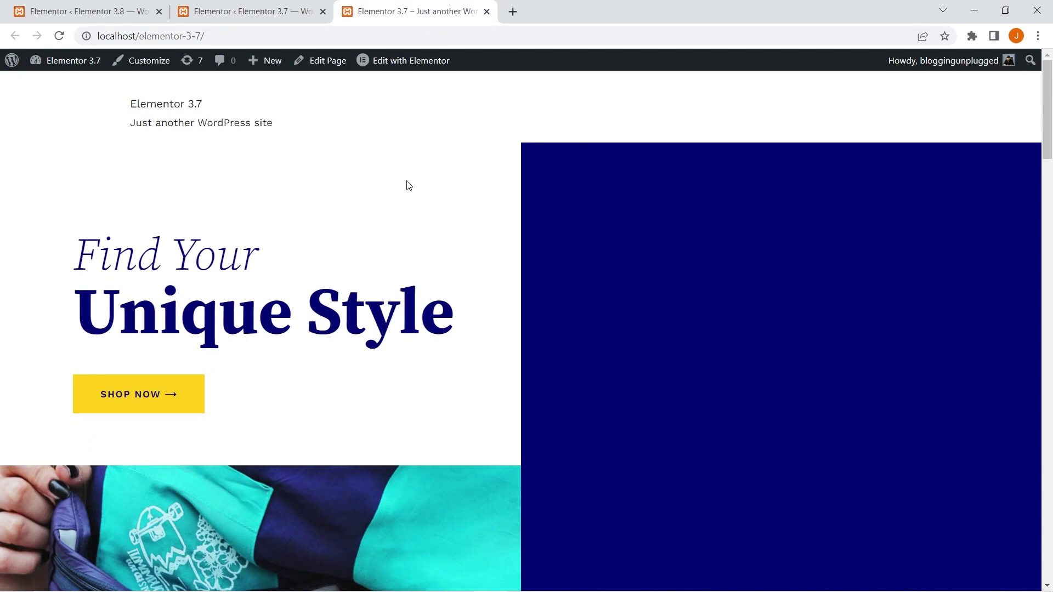
Step: Return to the Elementor 3.7 admin and open the Import / Export Kit section of Elementor's Tools
click(258, 16)
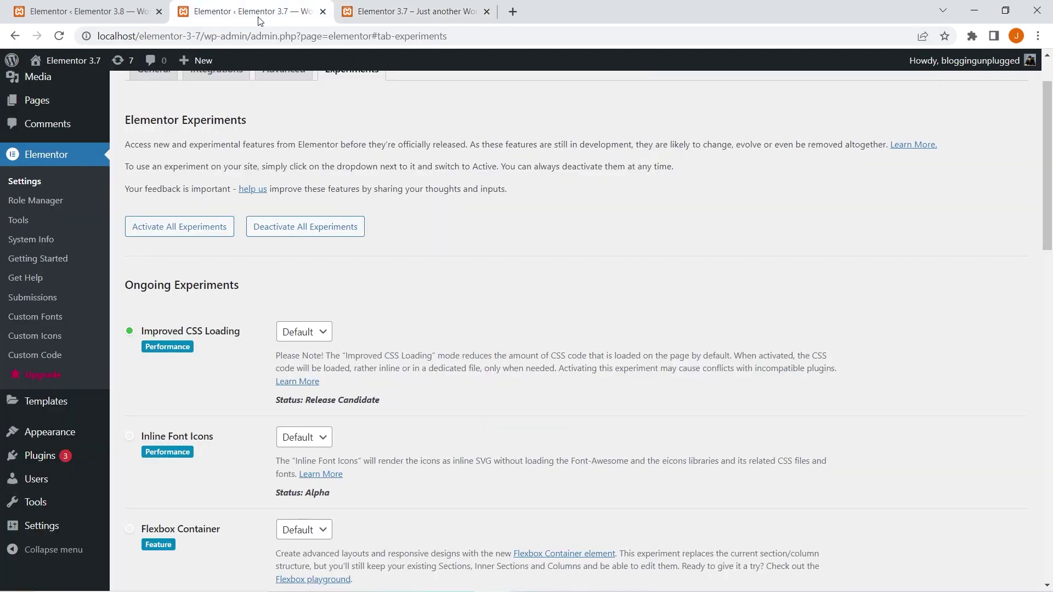
mouse_move(62, 407)
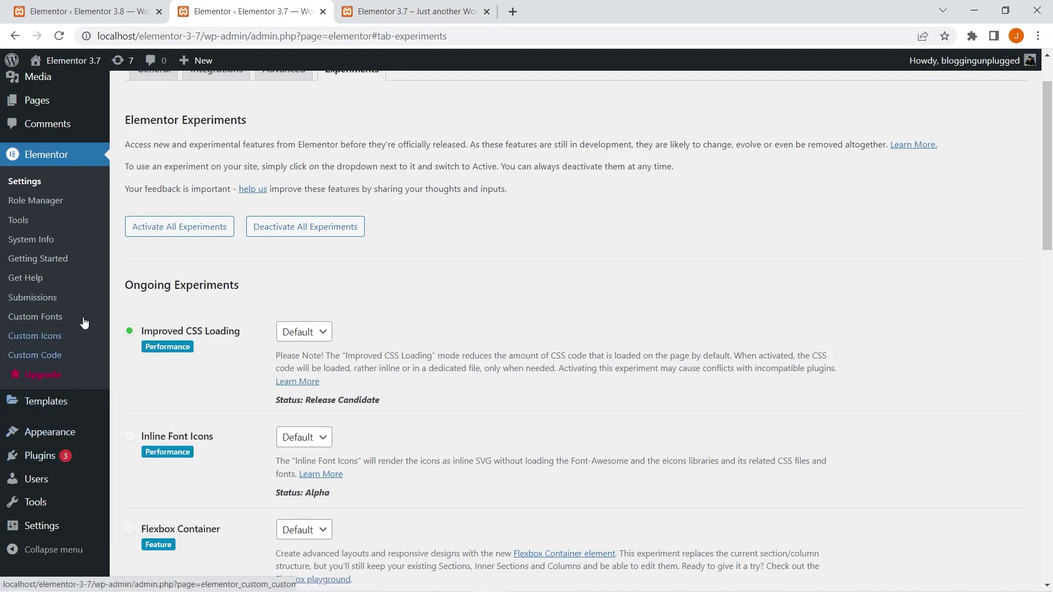
click(16, 219)
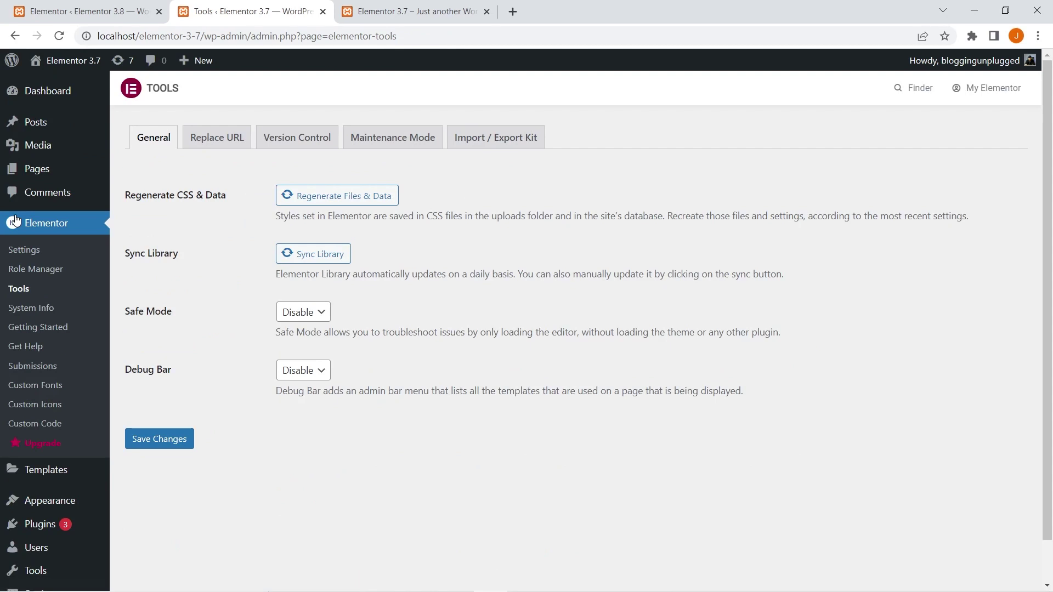
click(489, 147)
scroll(360, 308, down, 1)
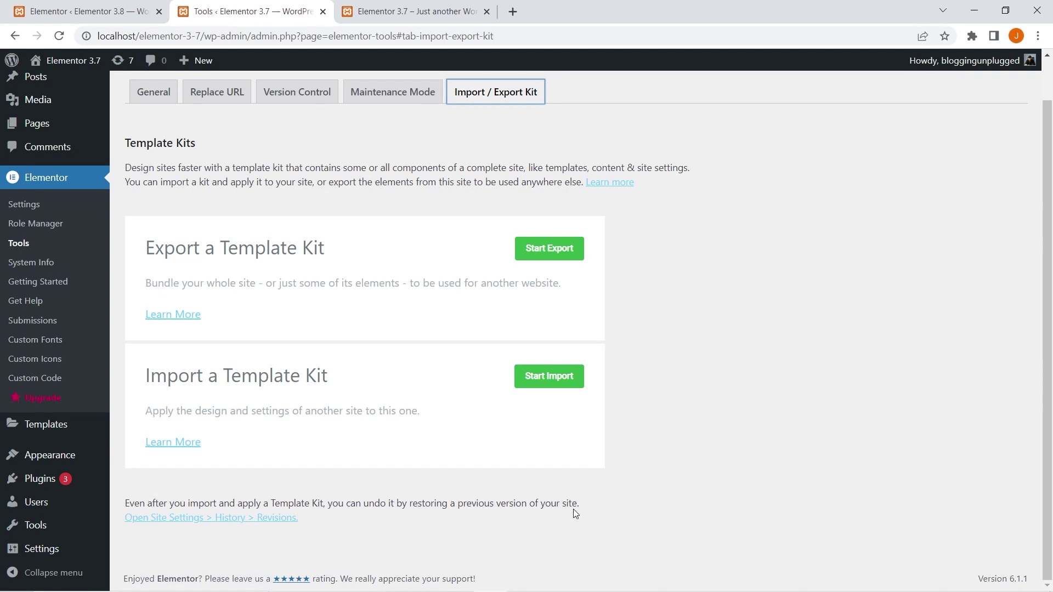
Step: Open the Site Settings revision history in a new browser tab and examine its Actions and Revisions lists
right_click(202, 521)
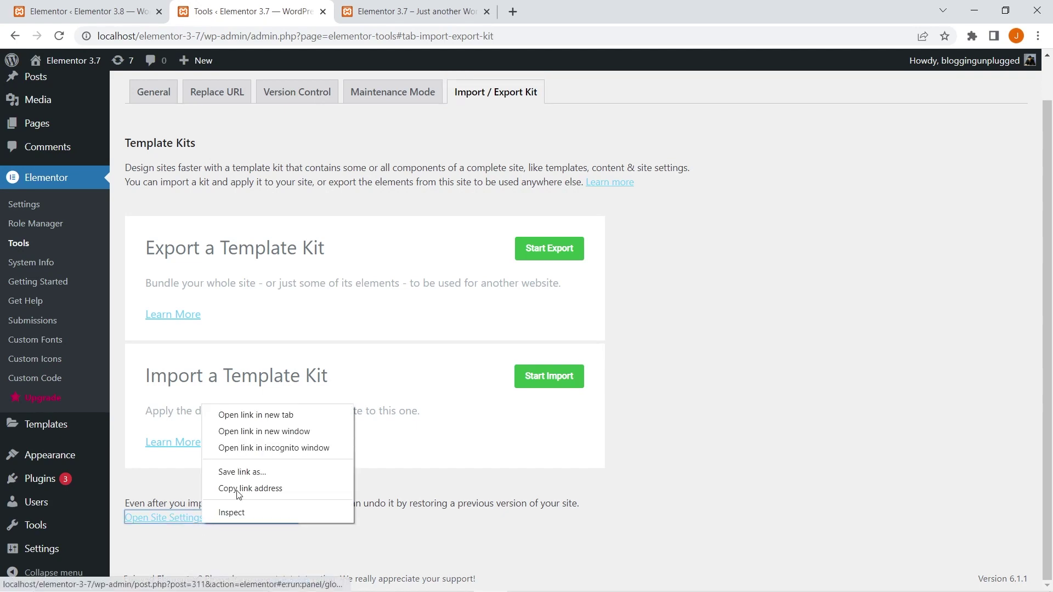
click(275, 415)
click(541, 10)
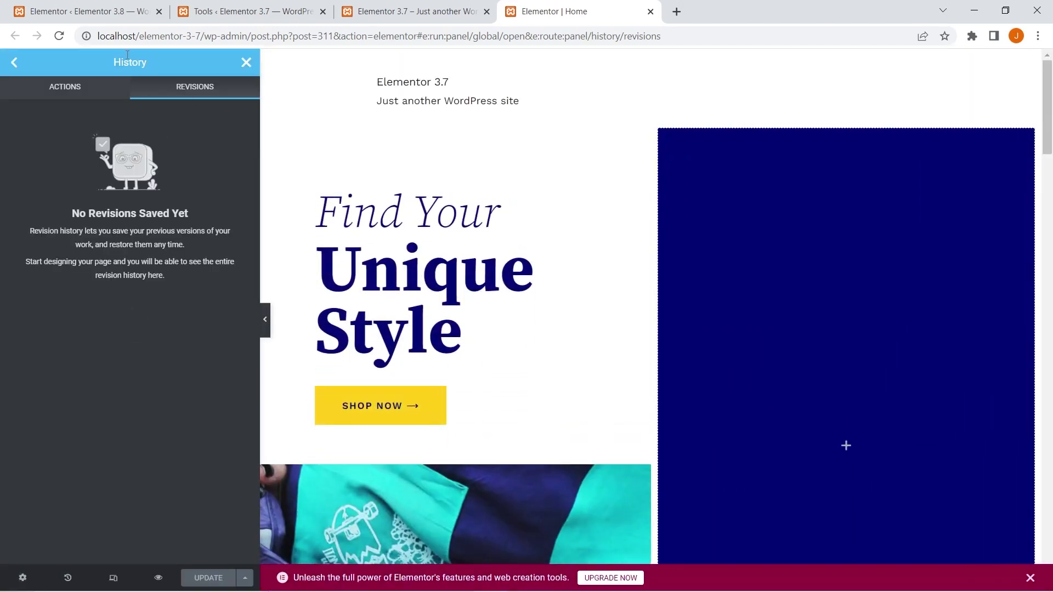
click(77, 92)
click(171, 91)
Step: Close the browser tabs holding the revision history and the Elementor 3.7 front page
click(650, 12)
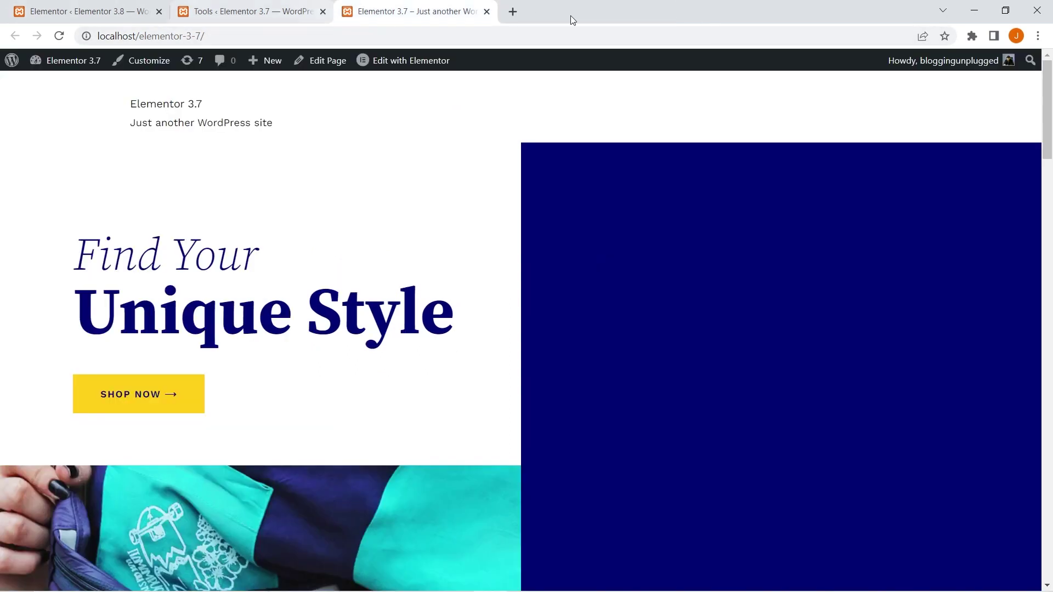
click(486, 11)
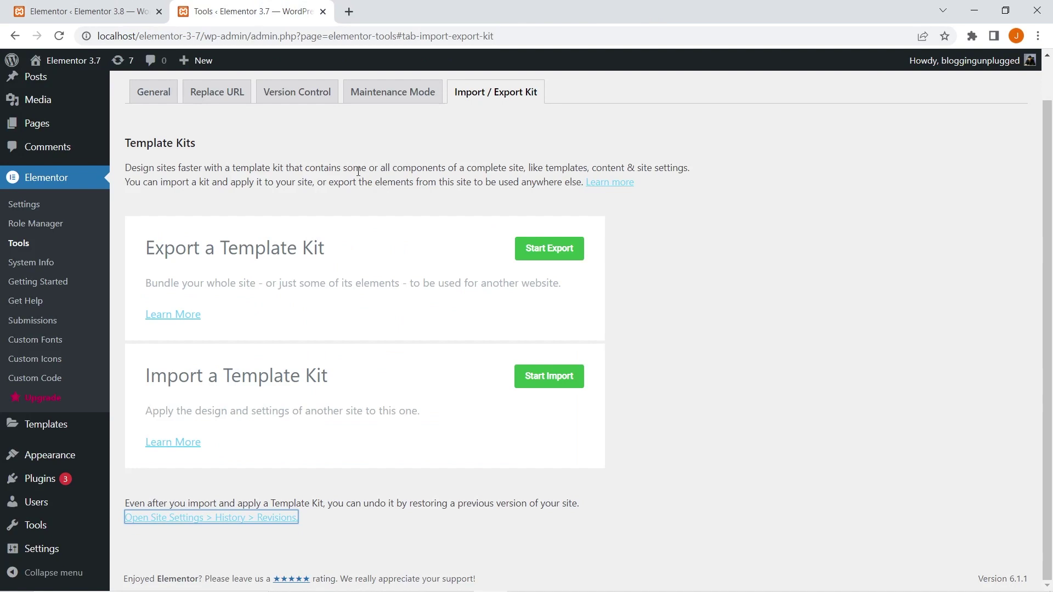
click(396, 276)
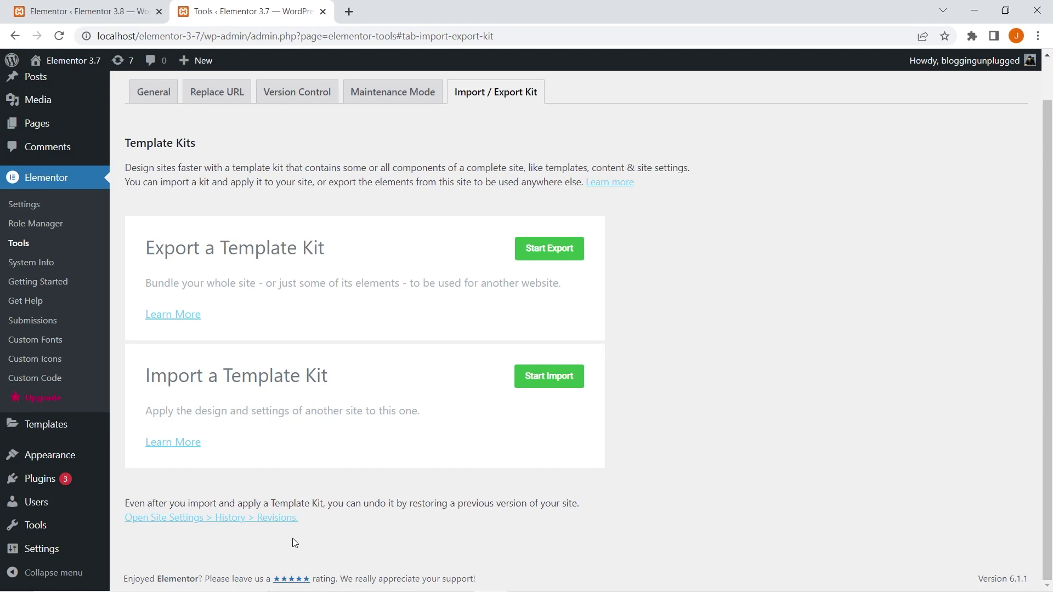
Step: Switch to the Elementor 3.8 site's admin and open the Import / Export Kit section of Elementor's Tools
click(117, 4)
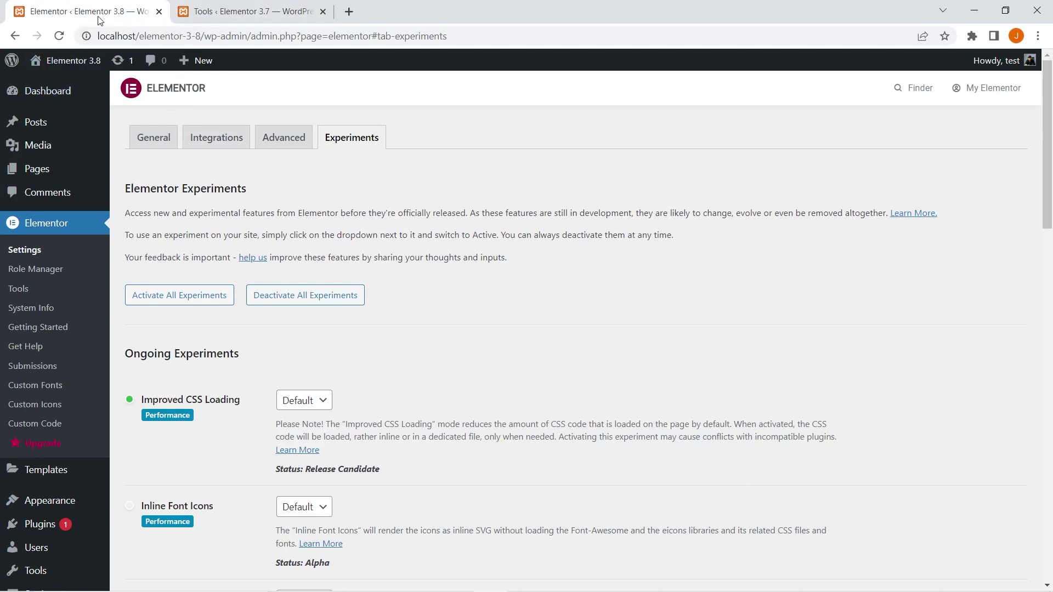
click(17, 289)
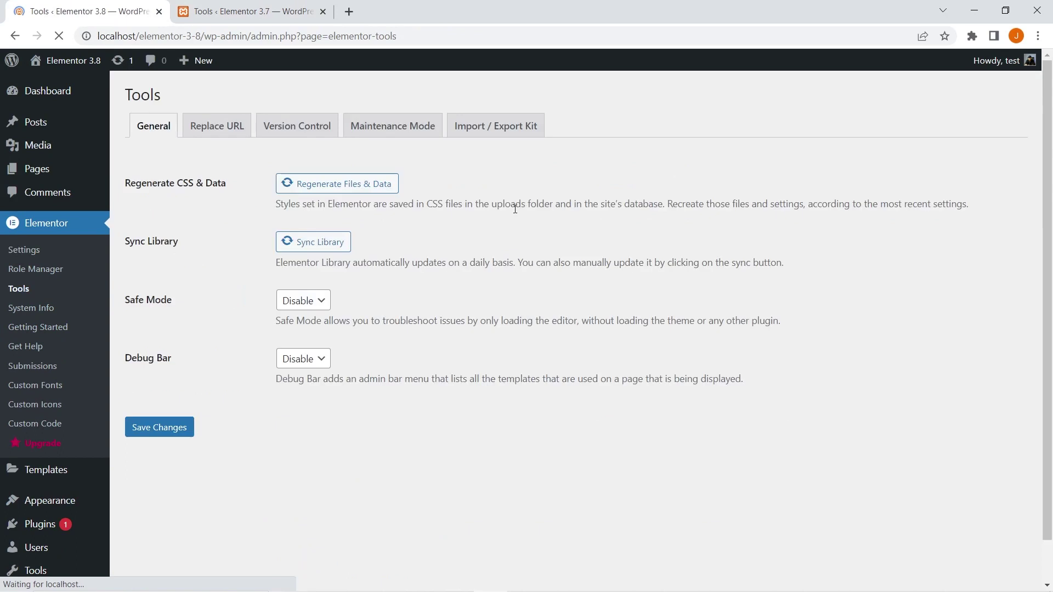
click(496, 139)
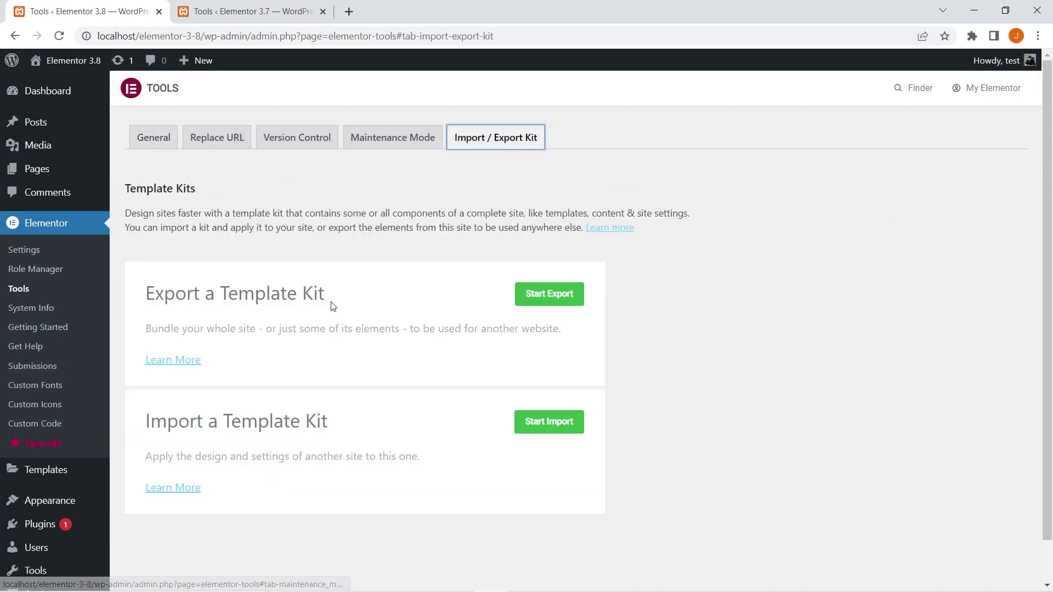
scroll(323, 312, down, 1)
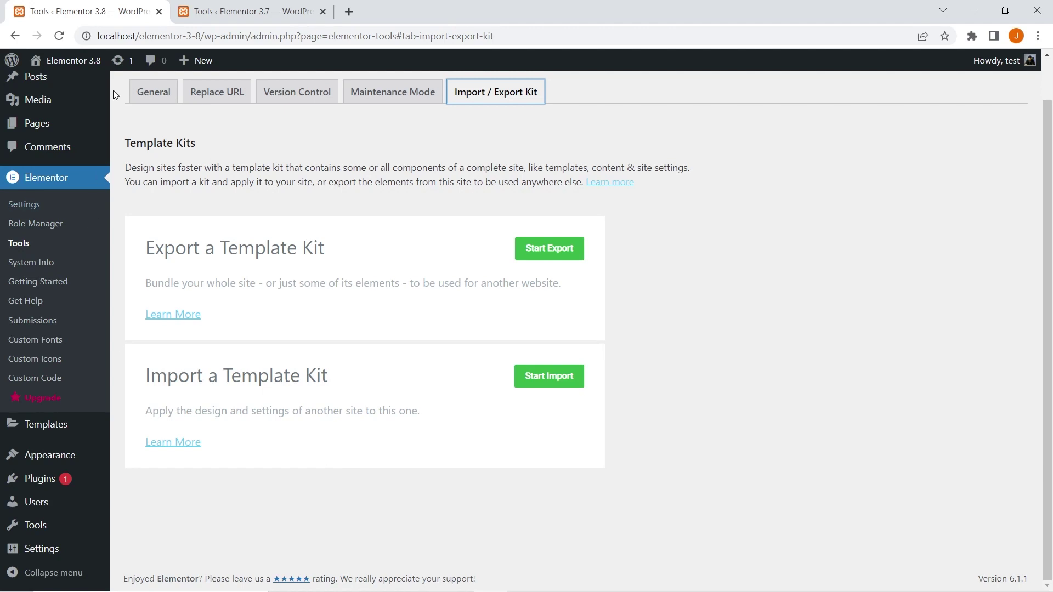
Step: View the Elementor 3.8 site's front page in a new browser tab, and close that tab again
mouse_move(91, 62)
right_click(81, 87)
click(133, 93)
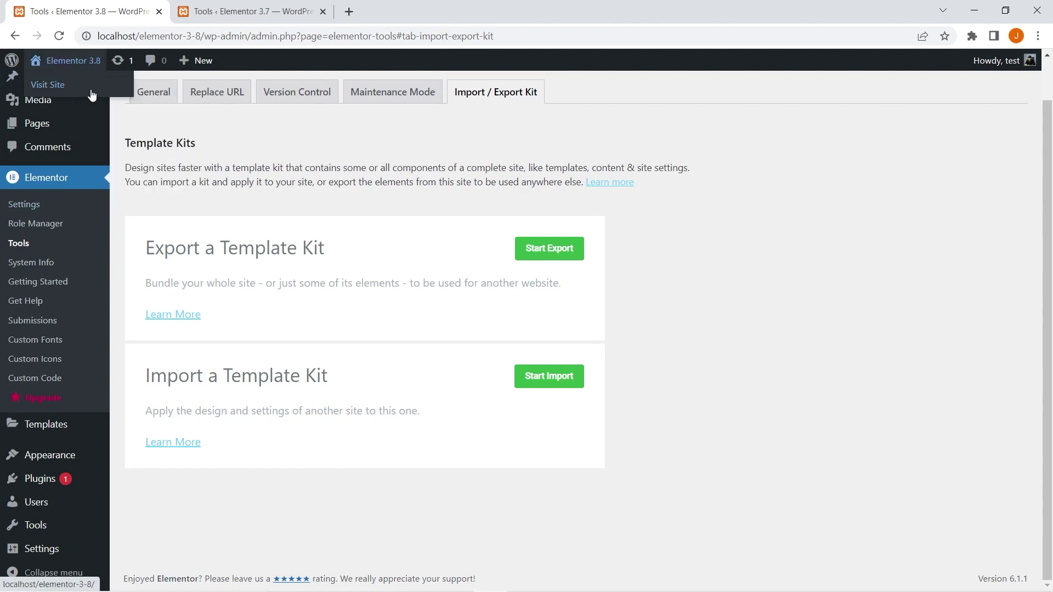
click(241, 15)
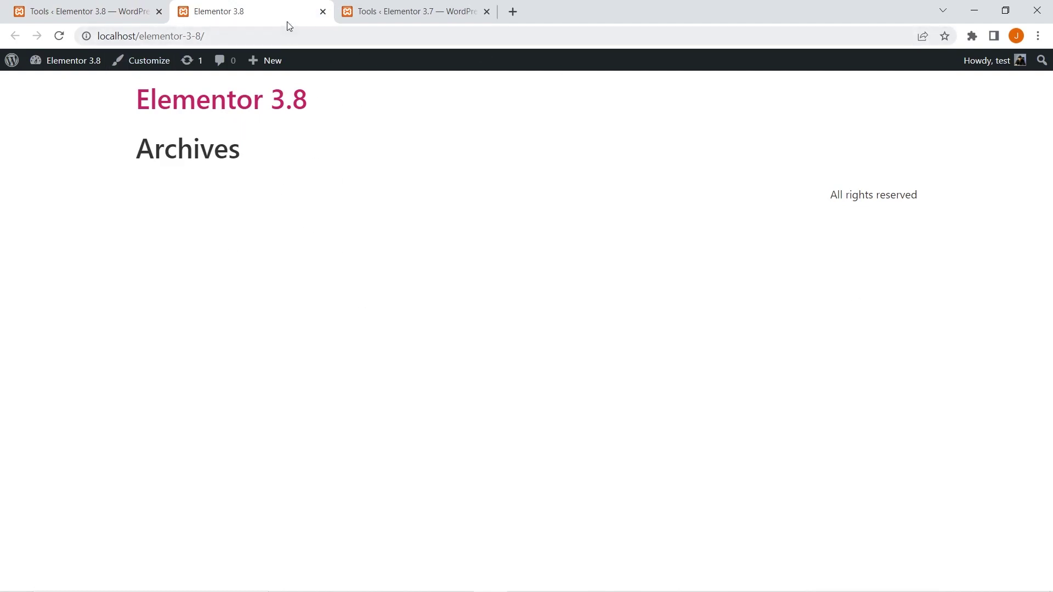
click(323, 12)
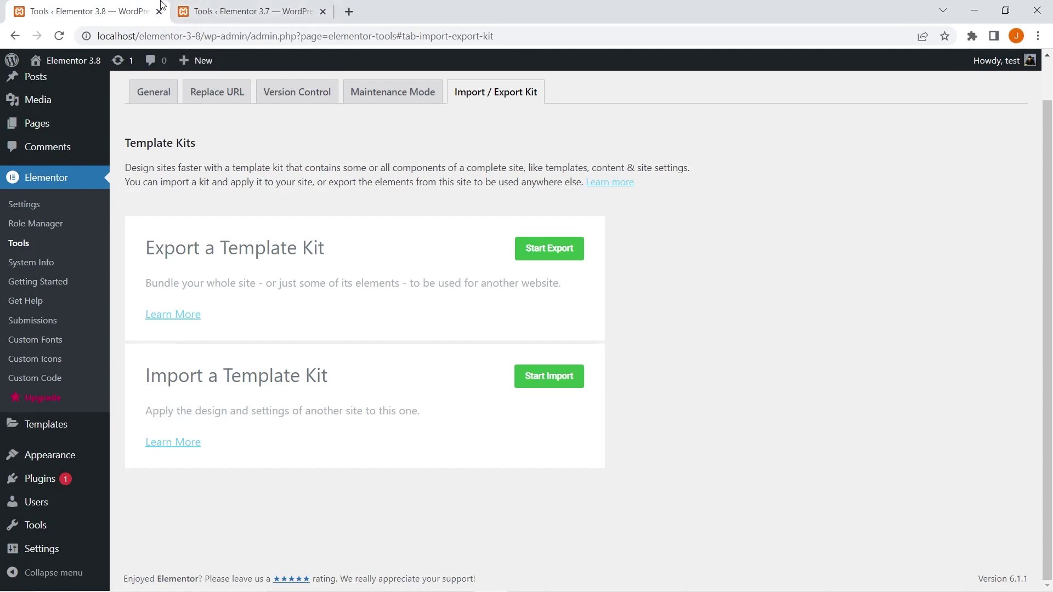
Step: Open the Kit Library of the Elementor 3.8 site in a new browser tab and filter the kits by the Free plan
mouse_move(59, 442)
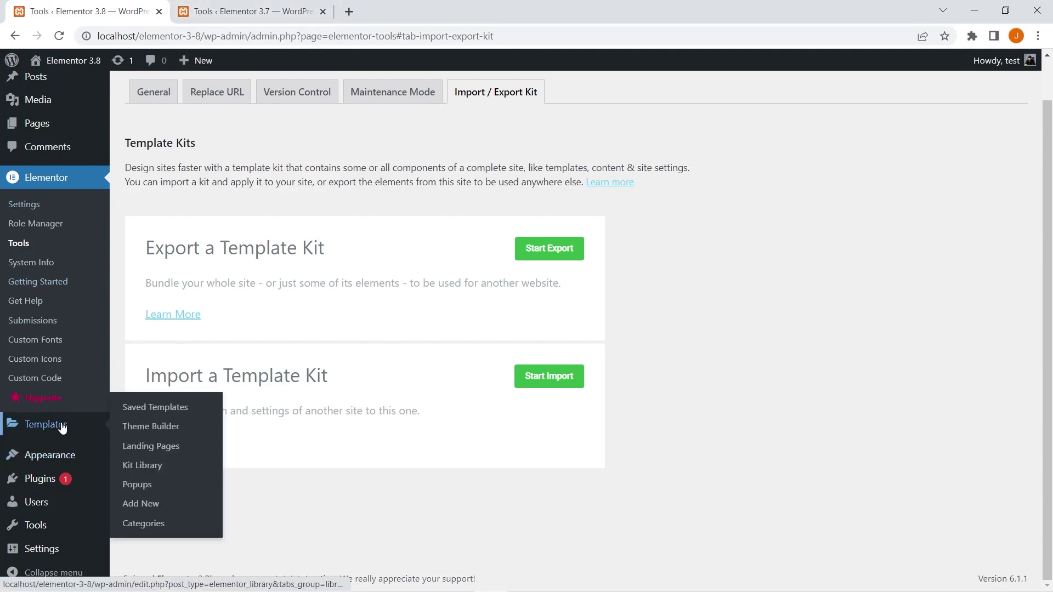
right_click(141, 465)
click(155, 473)
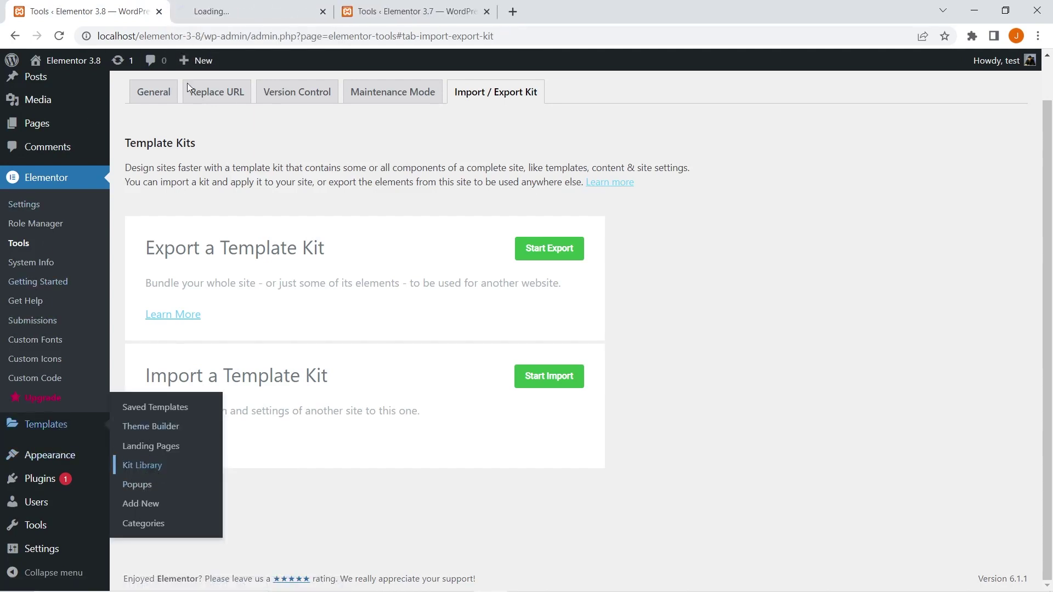
click(198, 11)
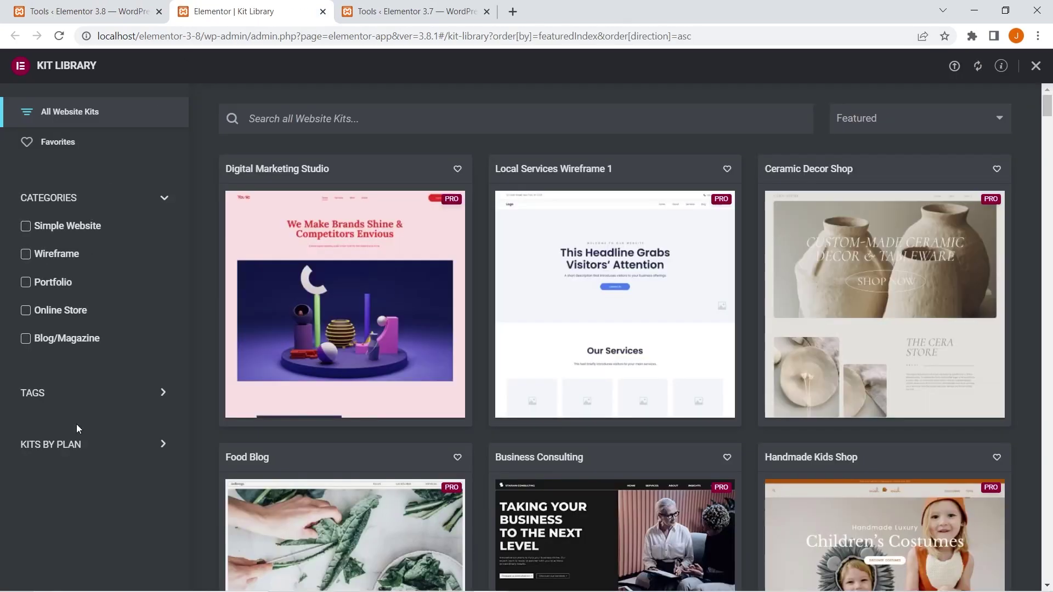
click(75, 449)
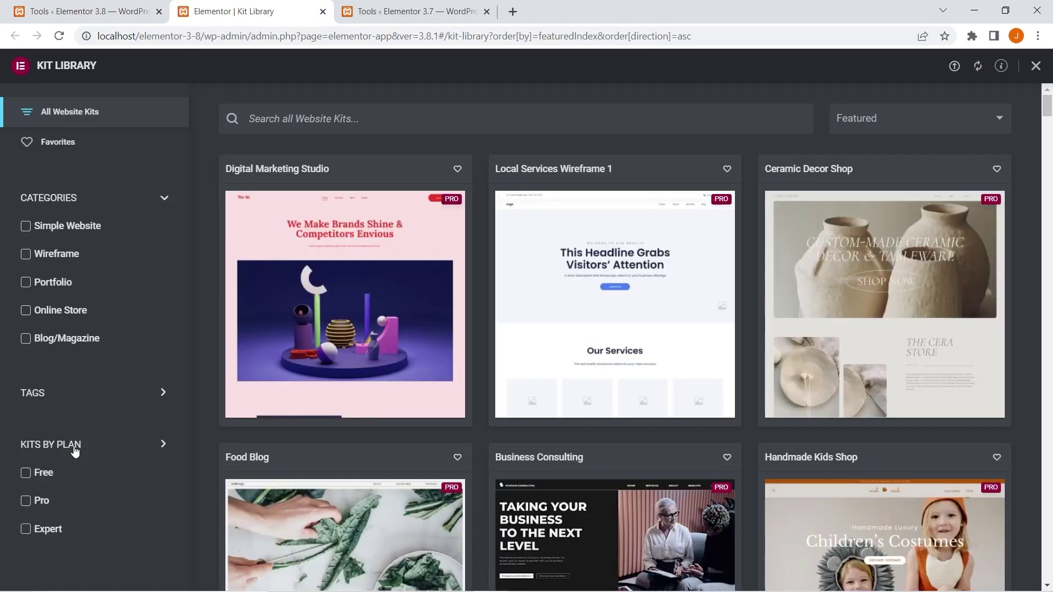
click(34, 473)
Step: Preview the Bread Bakery kit and apply all of it to the site with unfiltered file uploads enabled, closing the import summary
mouse_move(319, 274)
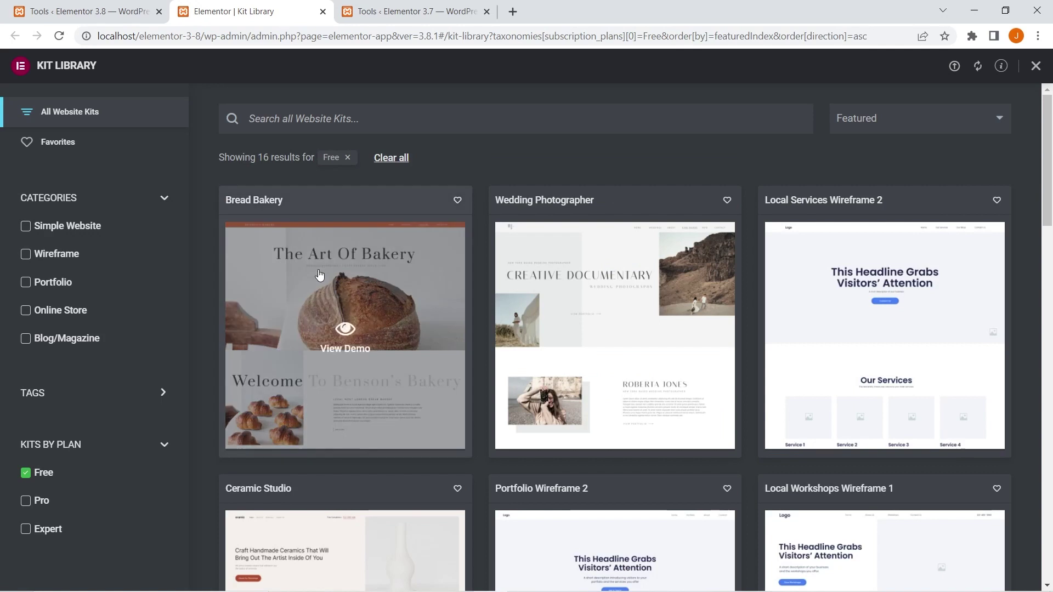
click(336, 391)
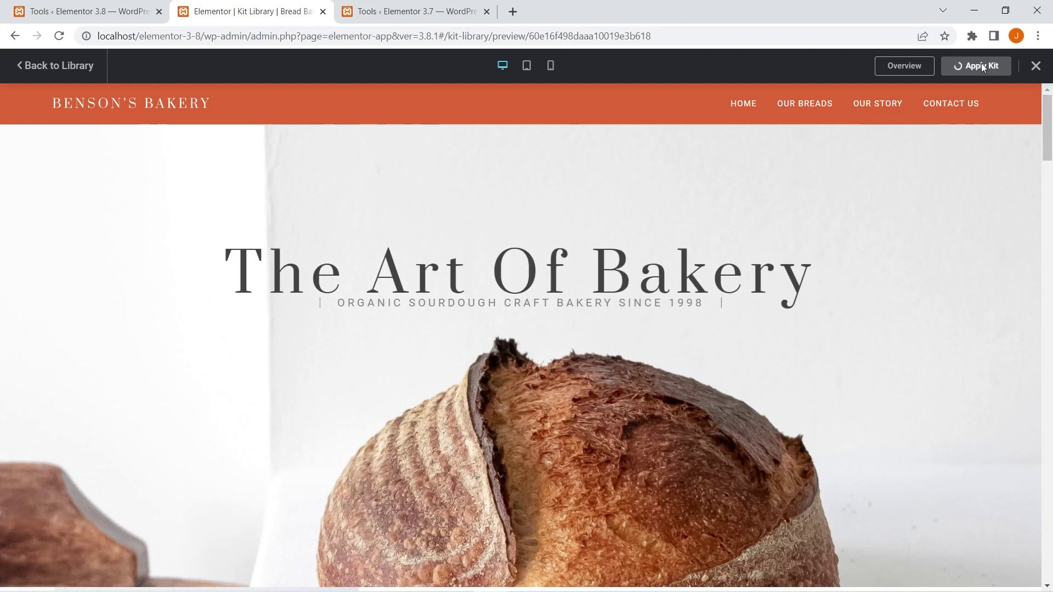
click(983, 67)
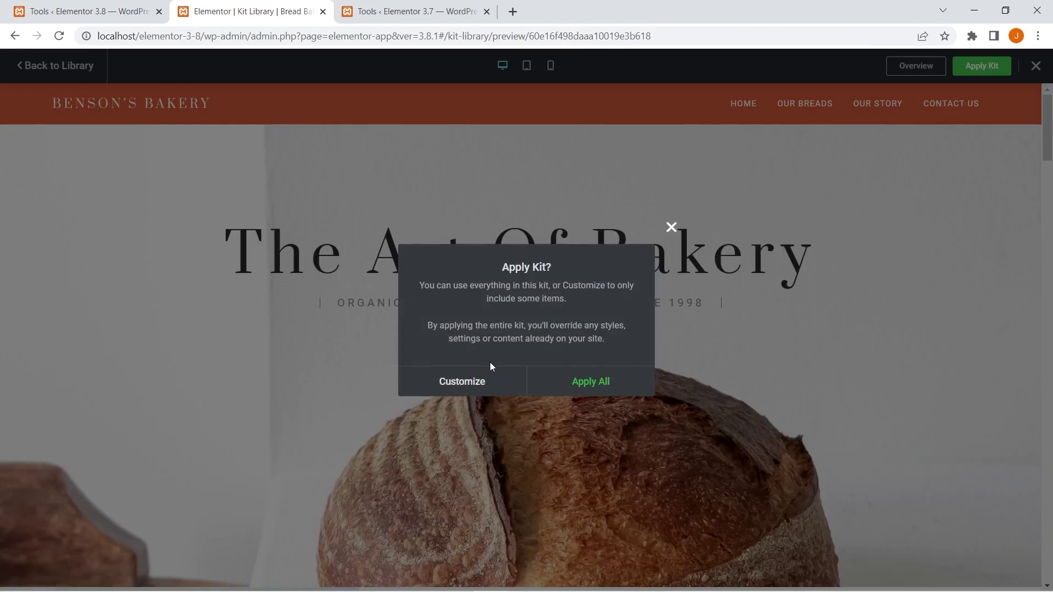
click(615, 385)
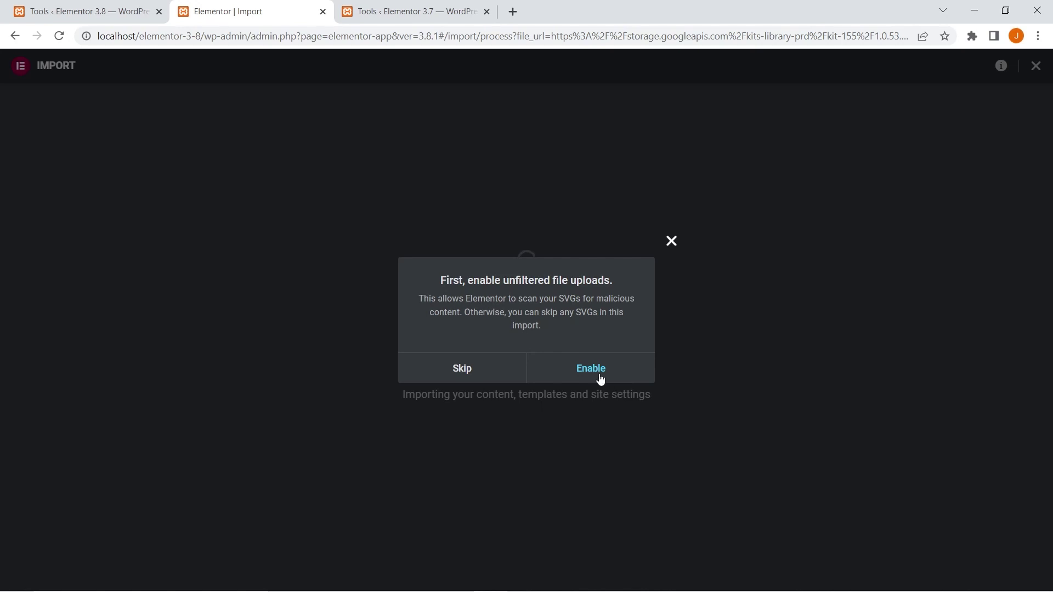
click(598, 374)
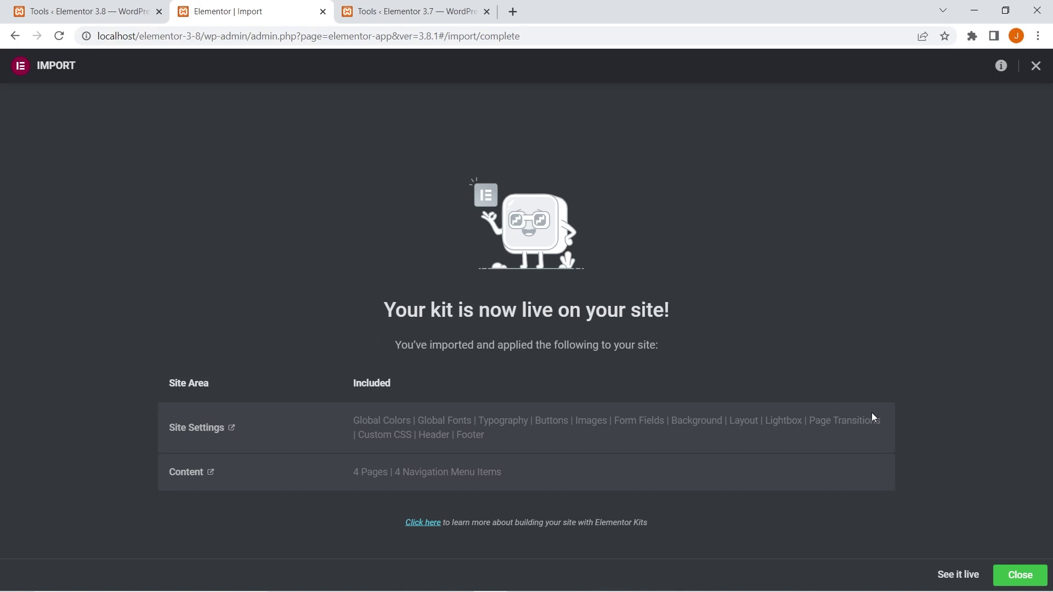
click(1023, 581)
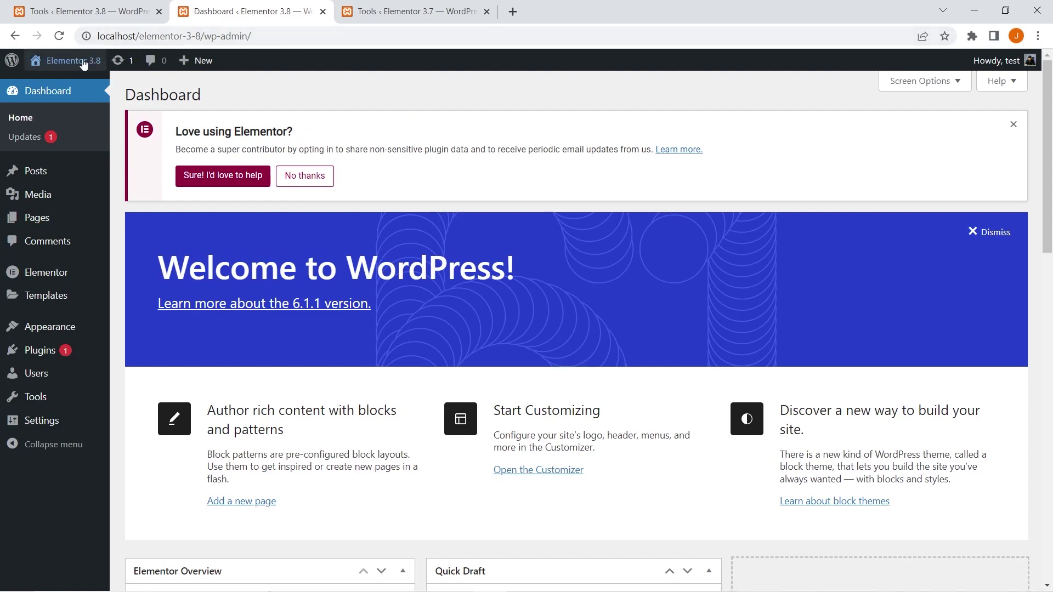
Step: Open the Elementor 3.8 front page in a new browser tab and examine the applied bakery design throughout the page
mouse_move(74, 63)
right_click(67, 92)
click(80, 98)
click(399, 7)
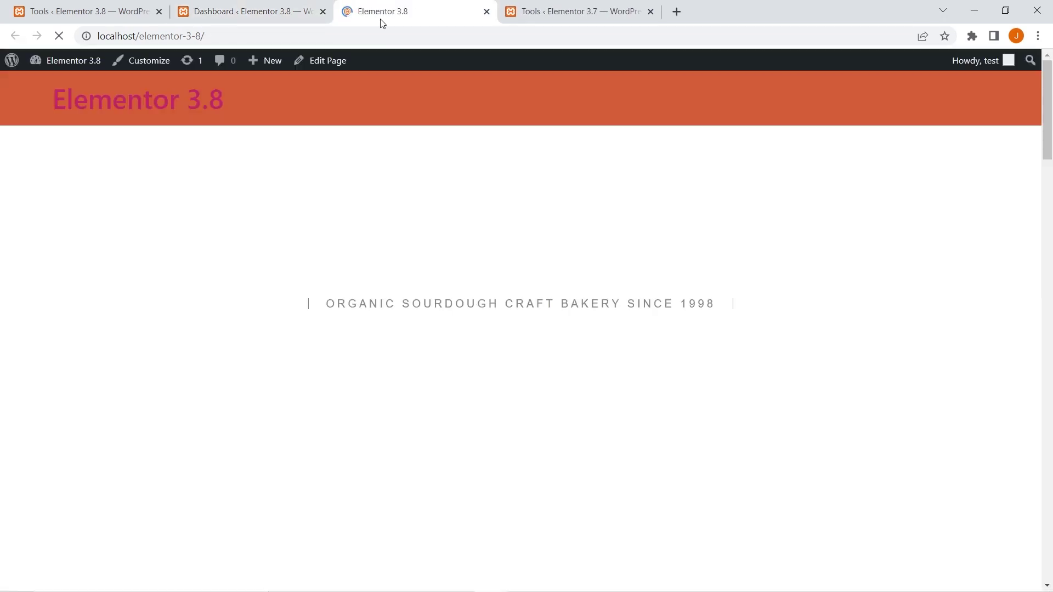
scroll(531, 263, down, 20)
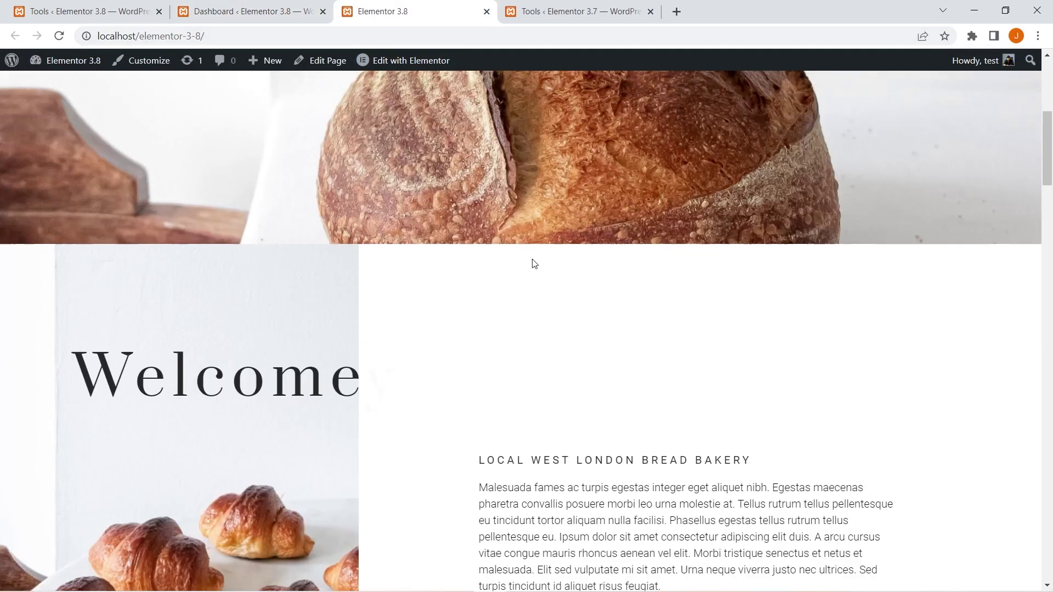
scroll(532, 263, down, 20)
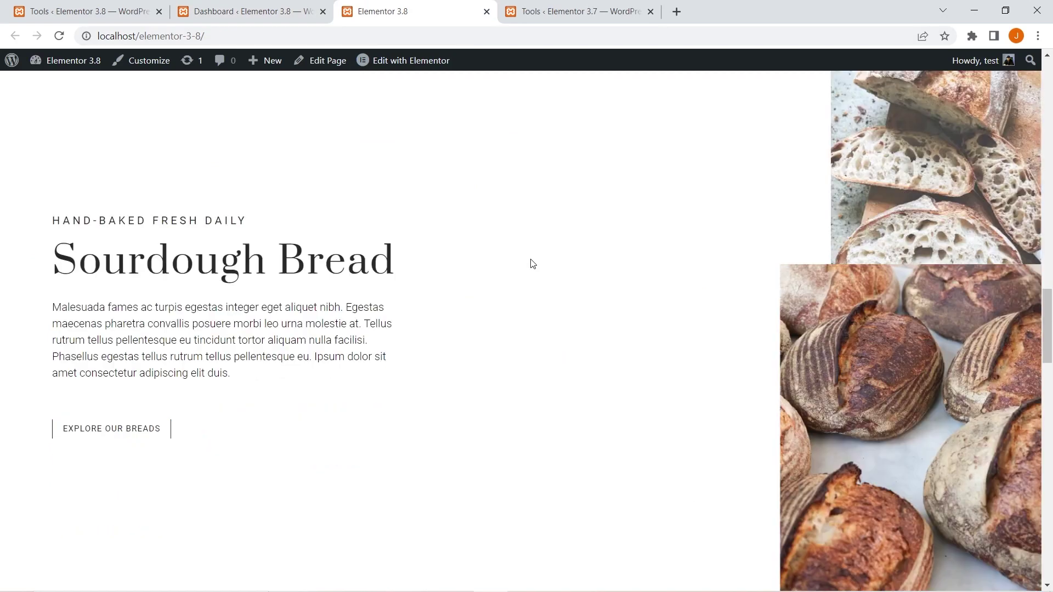
scroll(531, 263, up, 20)
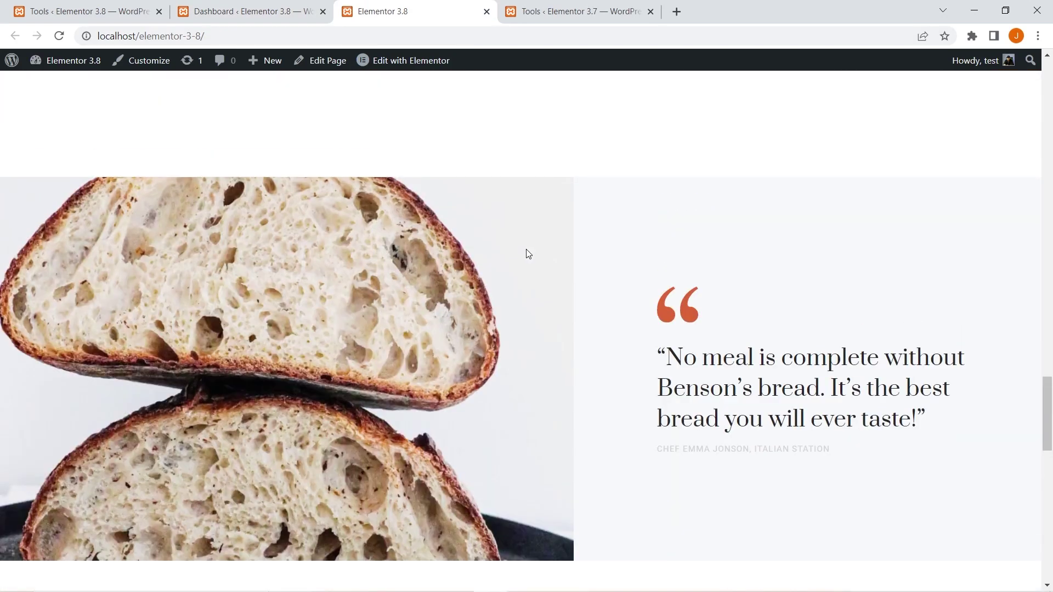
scroll(511, 224, up, 10)
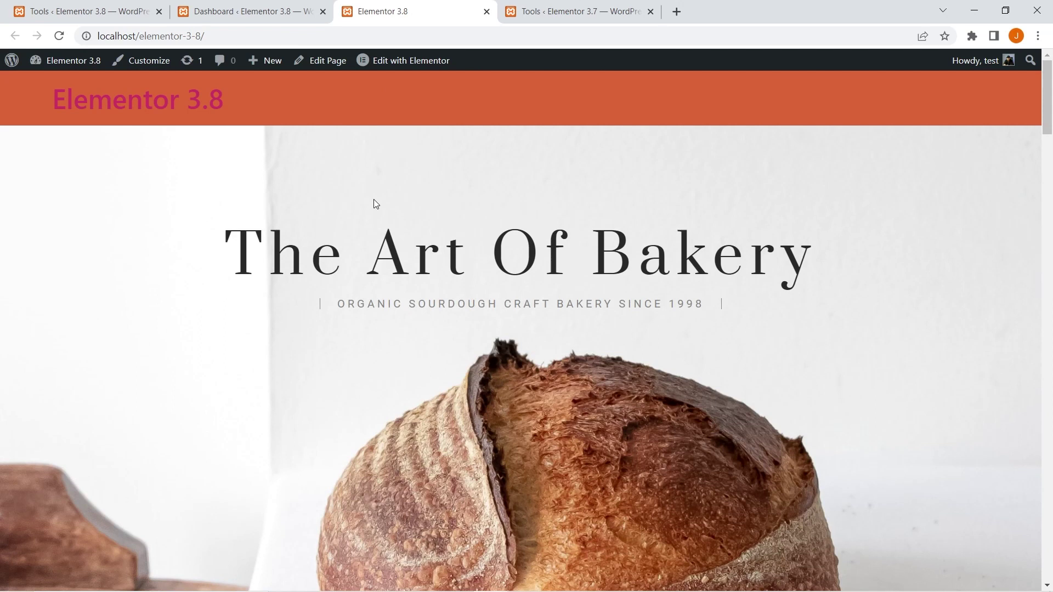
Step: Open the Import / Export Kit tools in the Elementor 3.8 site's dashboard, at the option for removing the most recent kit
click(209, 11)
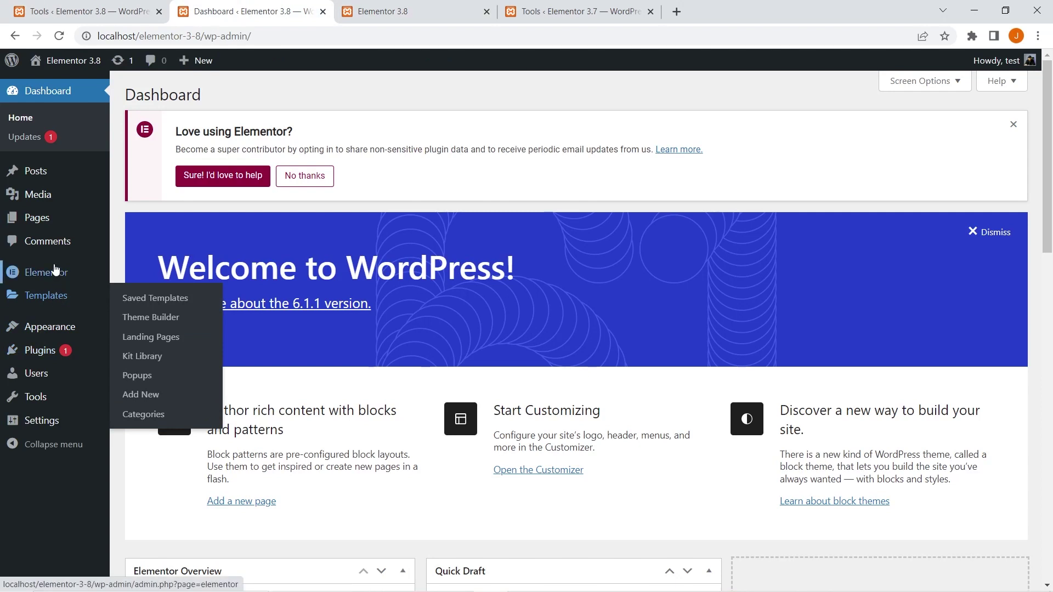
mouse_move(53, 274)
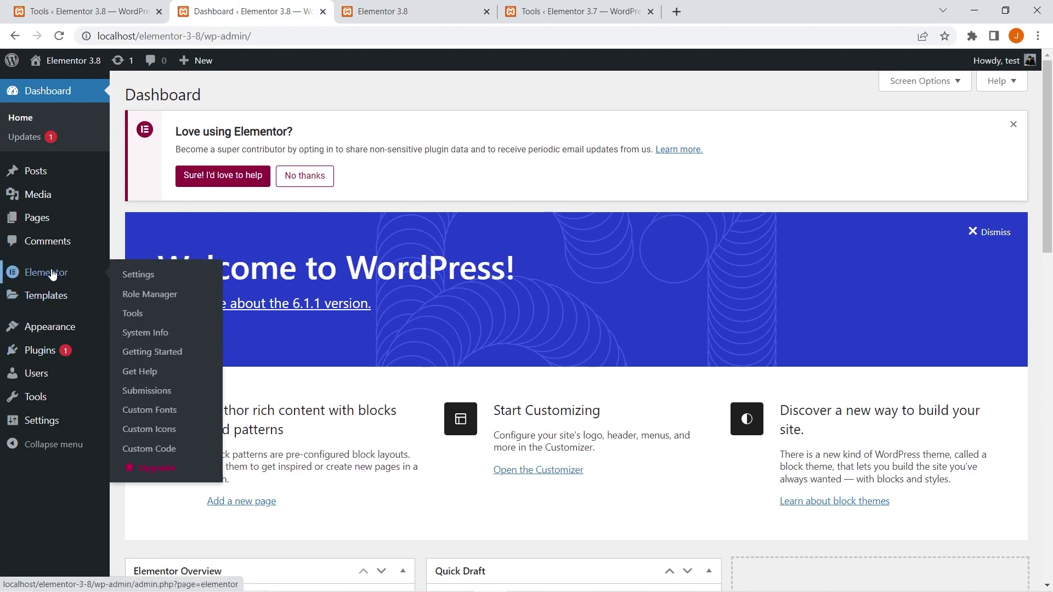
click(134, 319)
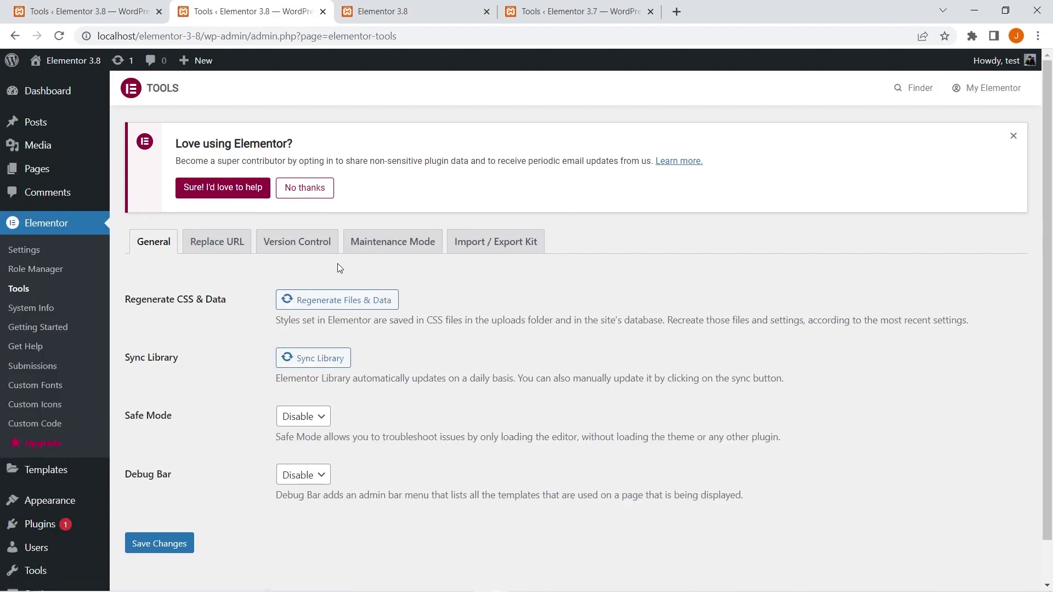
click(496, 251)
scroll(497, 253, down, 3)
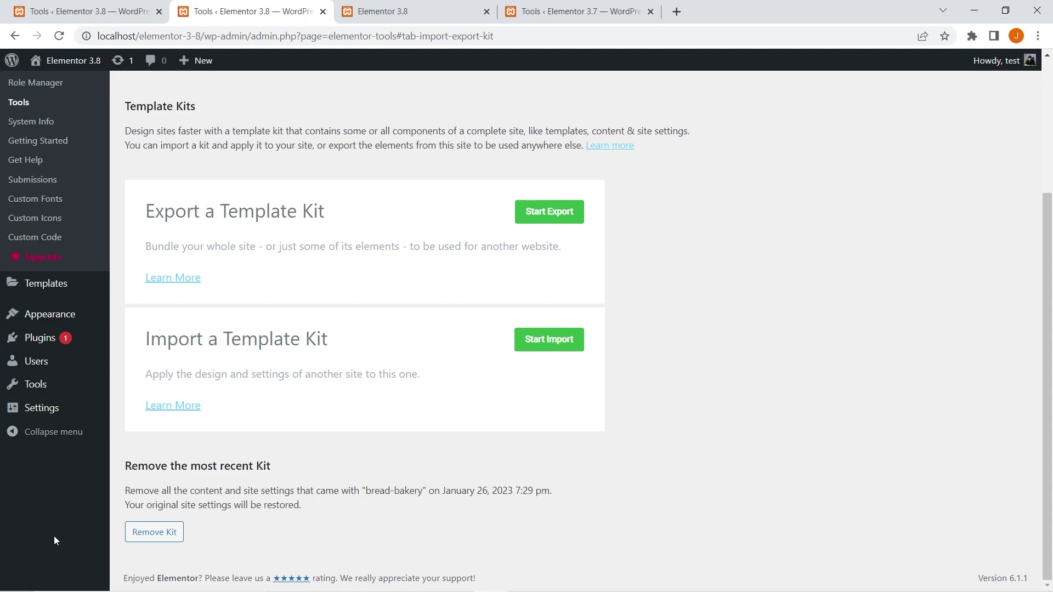
Step: Remove the most recent kit, bread-bakery, from the Elementor 3.8 site and reload the site's front page to check the removal
click(146, 532)
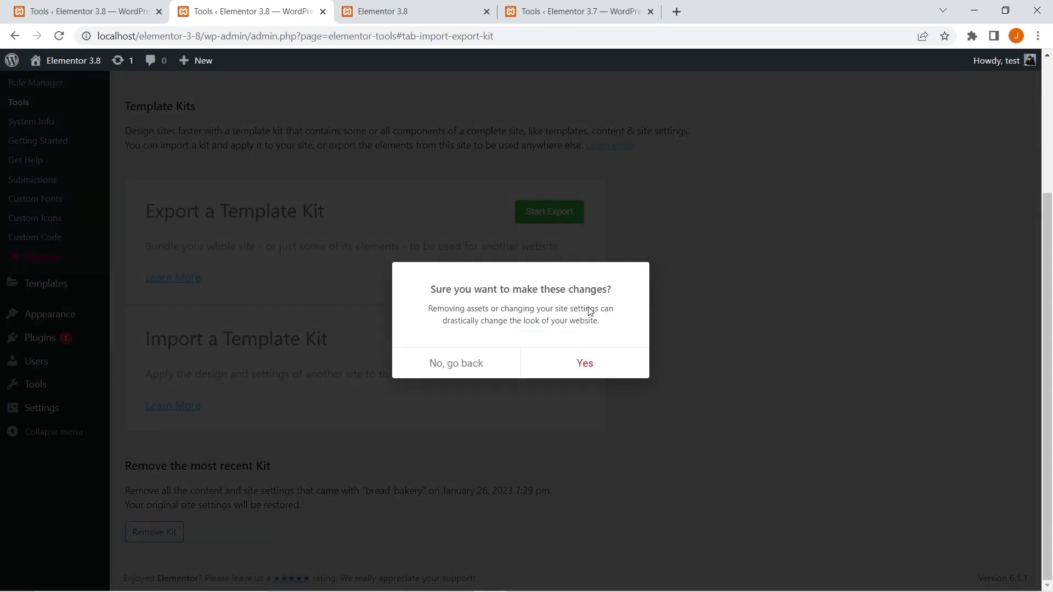
click(584, 364)
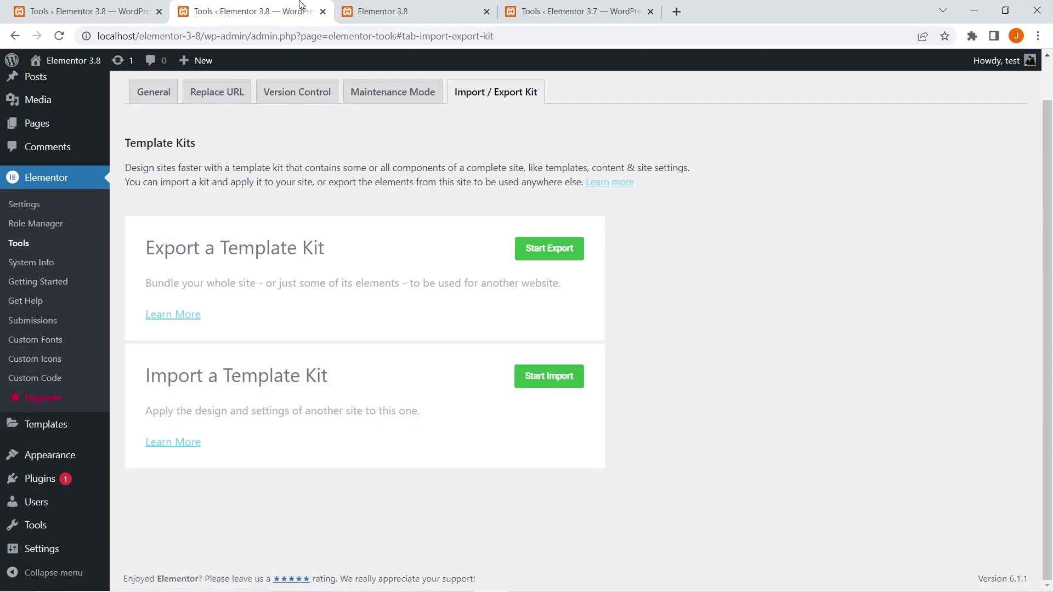
click(382, 8)
click(60, 36)
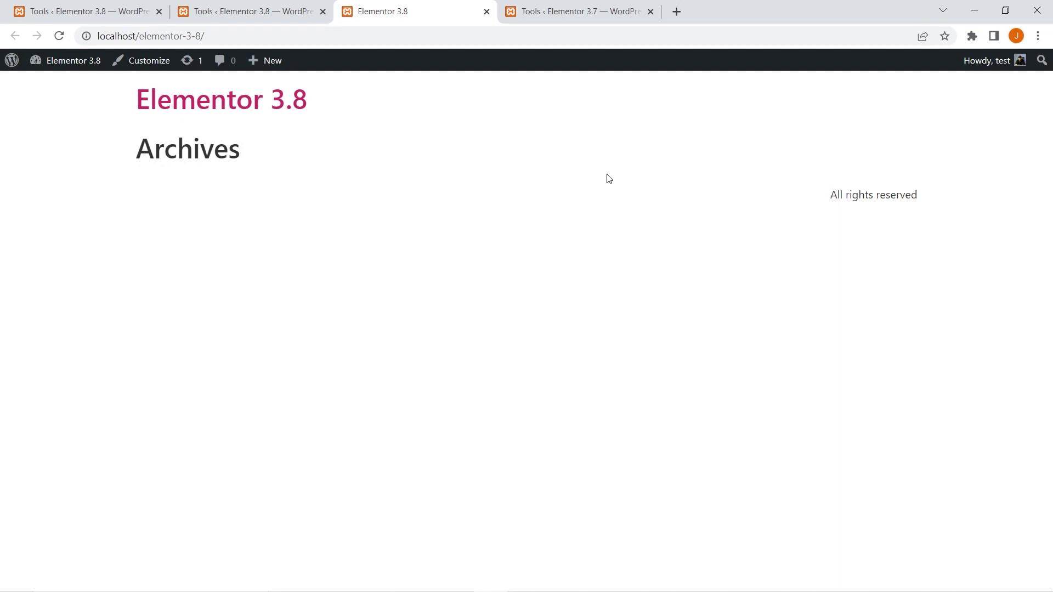
Step: Compare the Elementor 3.7 site's Import / Export Kit tools with those of the 3.8 site, reloading the 3.8 page
click(577, 12)
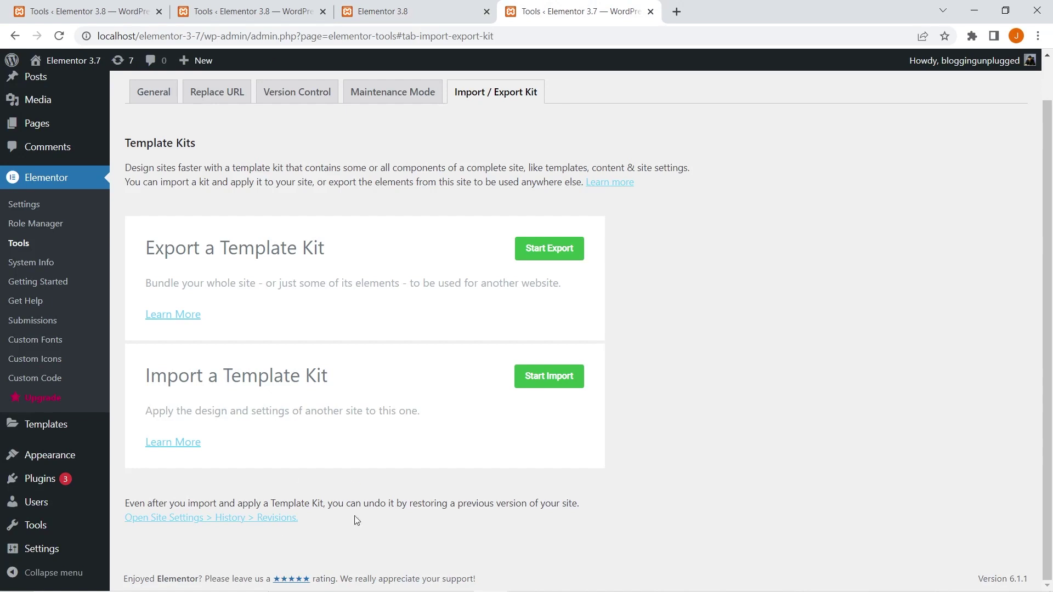
click(252, 11)
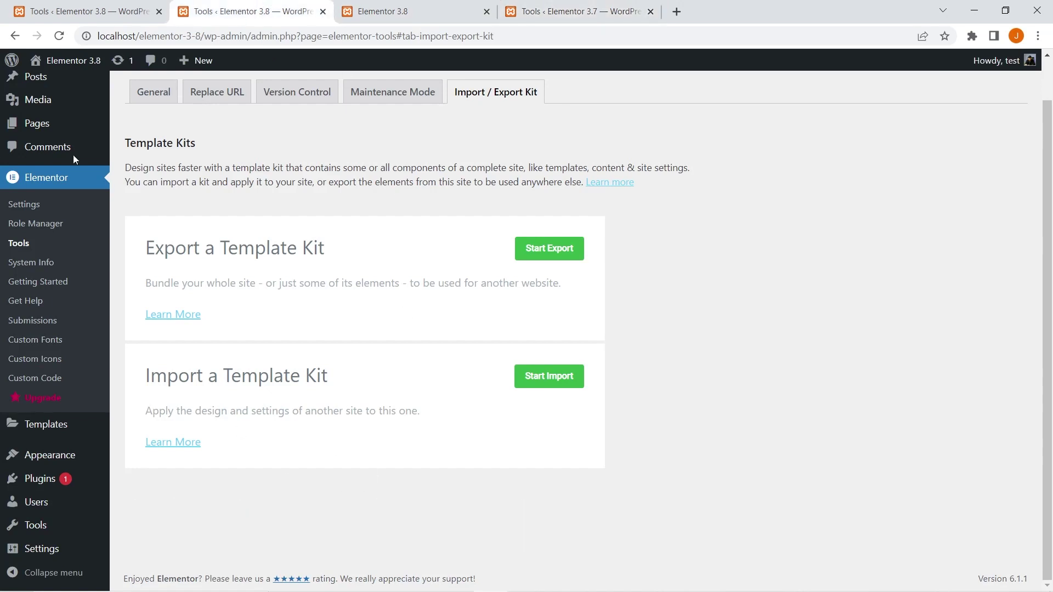
click(59, 36)
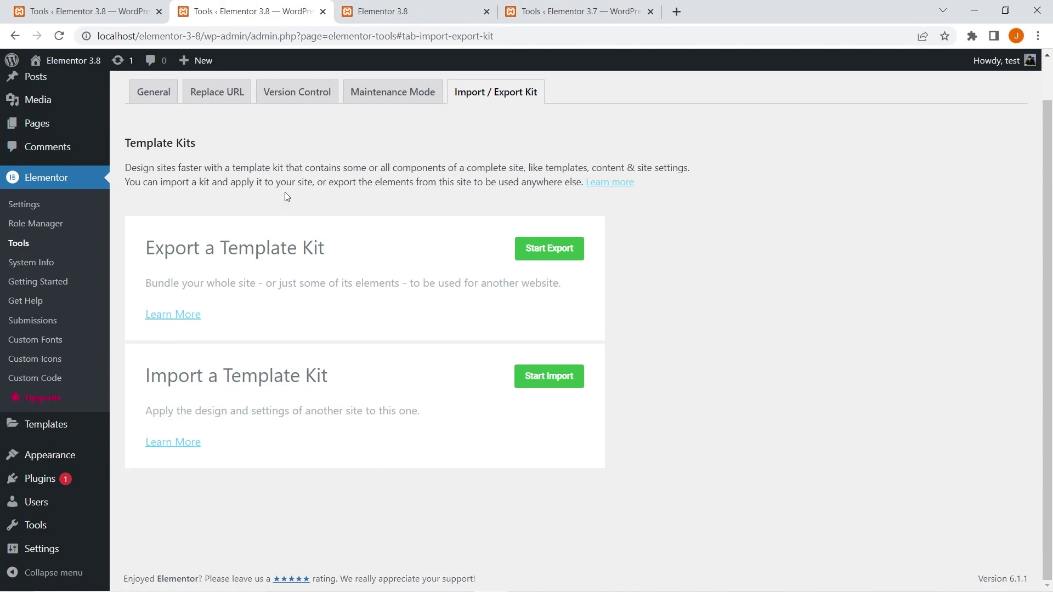